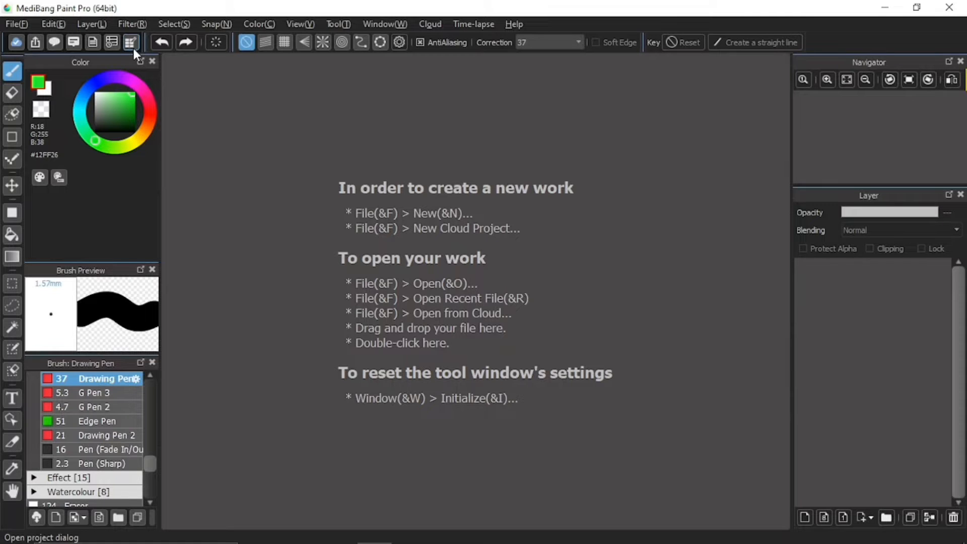
# - Open the manga project listed among the cloud artworks
pyautogui.click(134, 49)
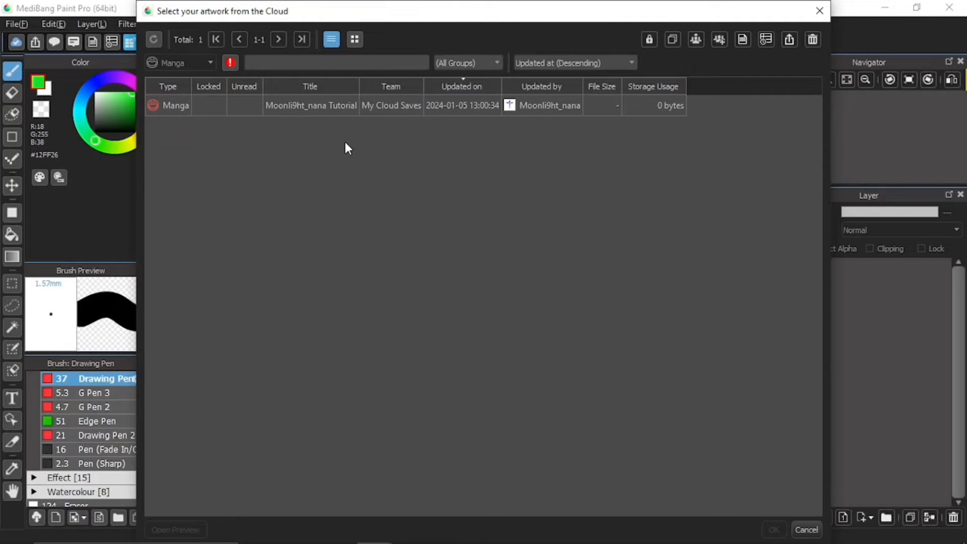
pyautogui.click(350, 107)
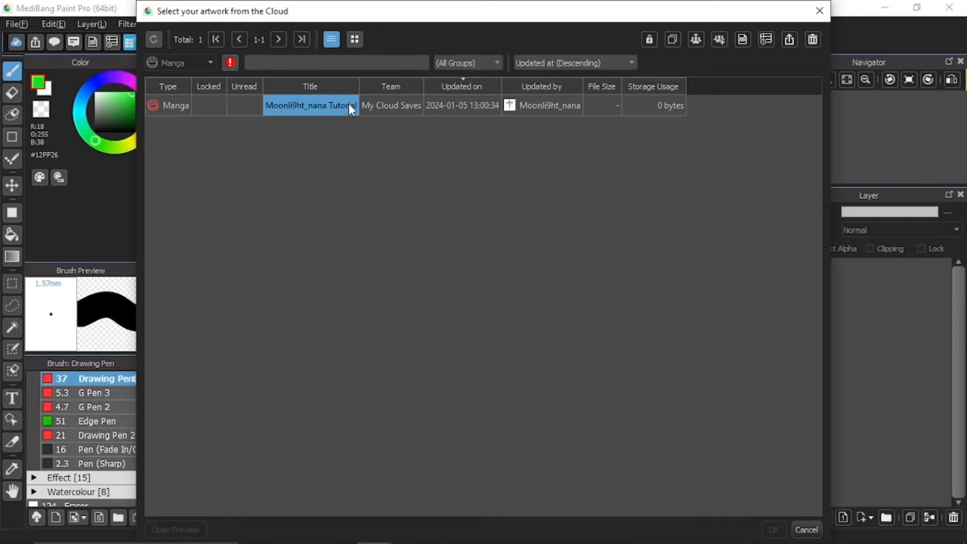
pyautogui.click(323, 107)
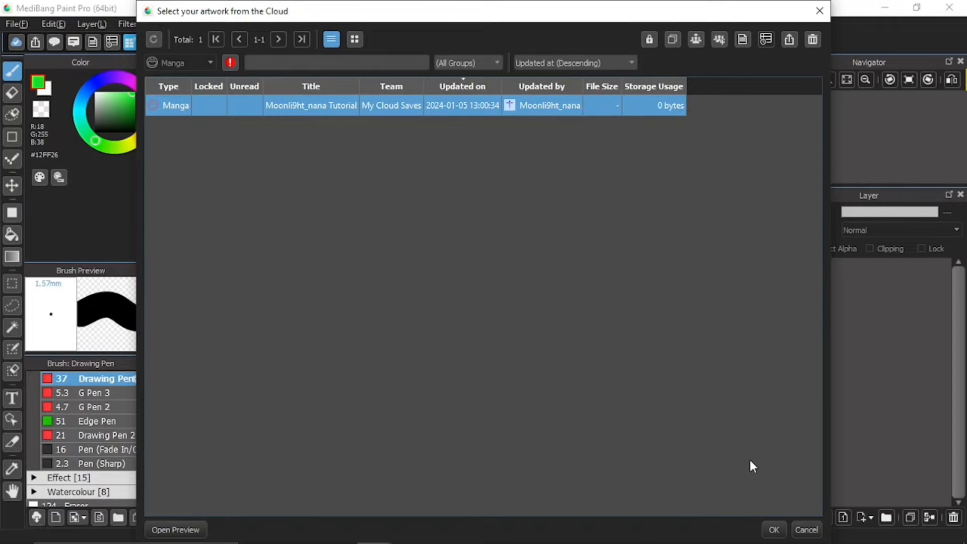
pyautogui.click(775, 531)
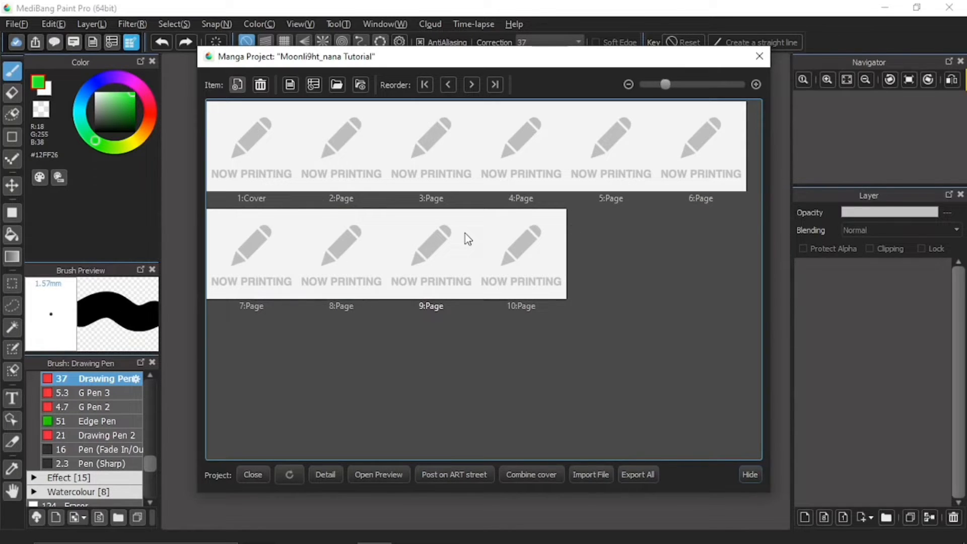
# - Open the project's cover page for drawing
pyautogui.click(259, 178)
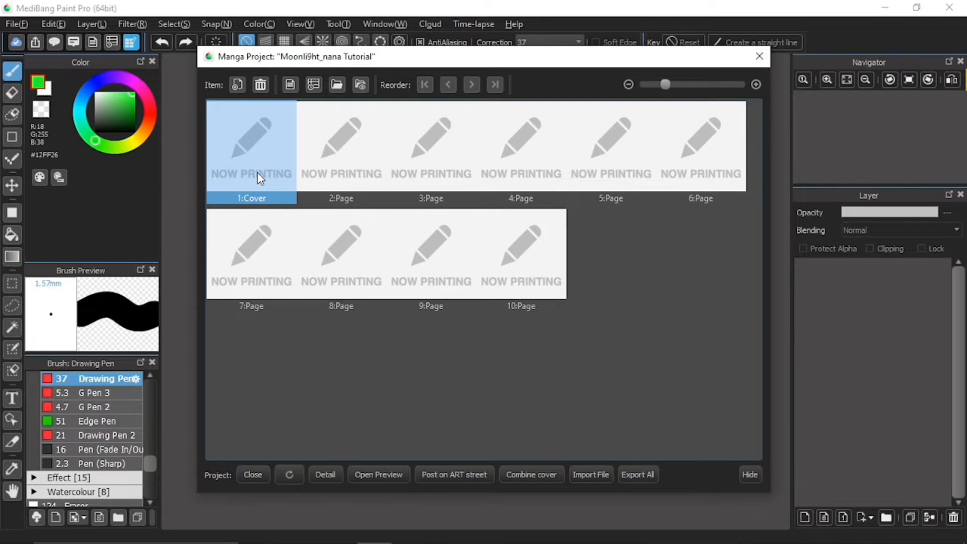
pyautogui.rightClick(260, 178)
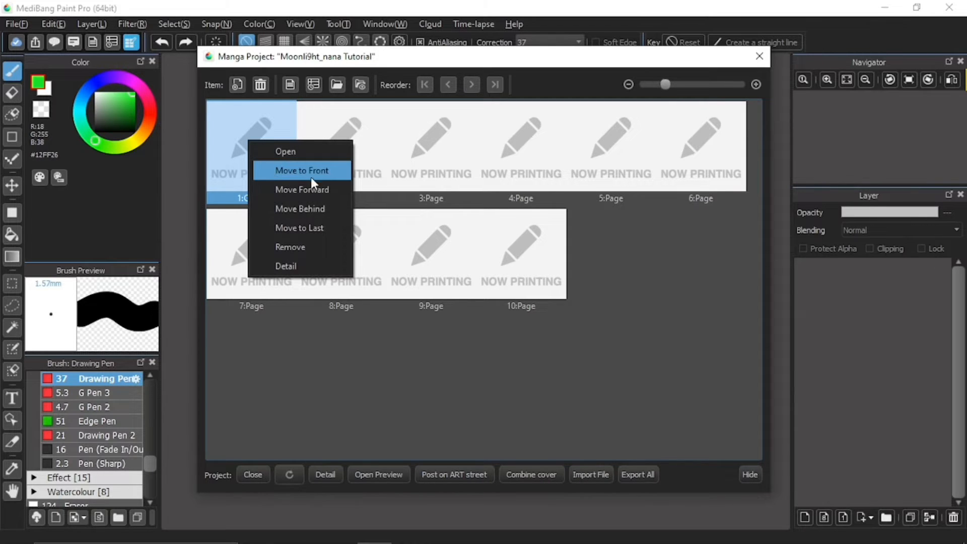
pyautogui.click(302, 152)
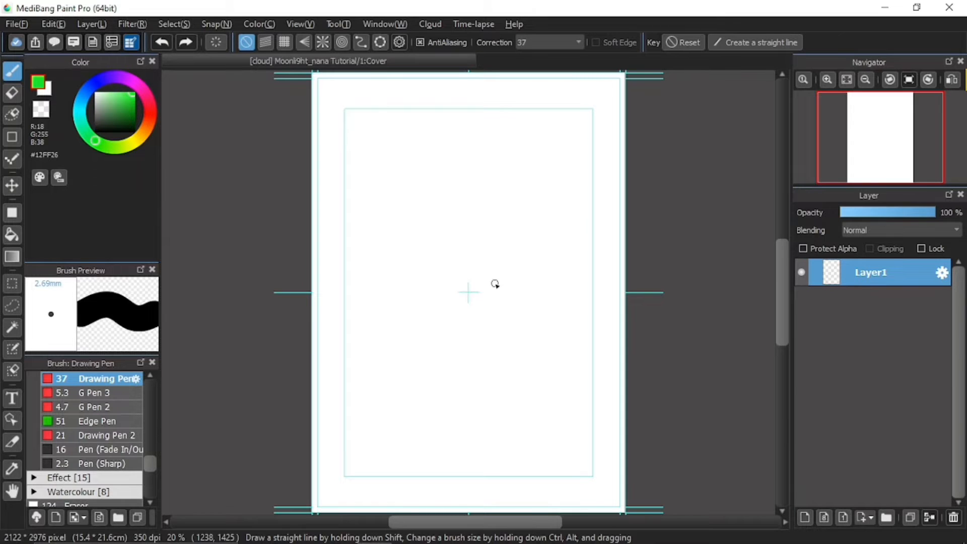
# - Sketch a large green letter C with two overlapping strokes on the cover page and save it to the cloud
pyautogui.moveTo(522, 229)
pyautogui.mouseDown()
pyautogui.moveTo(468, 182)
pyautogui.moveTo(391, 224)
pyautogui.moveTo(381, 312)
pyautogui.moveTo(440, 374)
pyautogui.moveTo(507, 370)
pyautogui.moveTo(525, 345)
pyautogui.mouseUp()
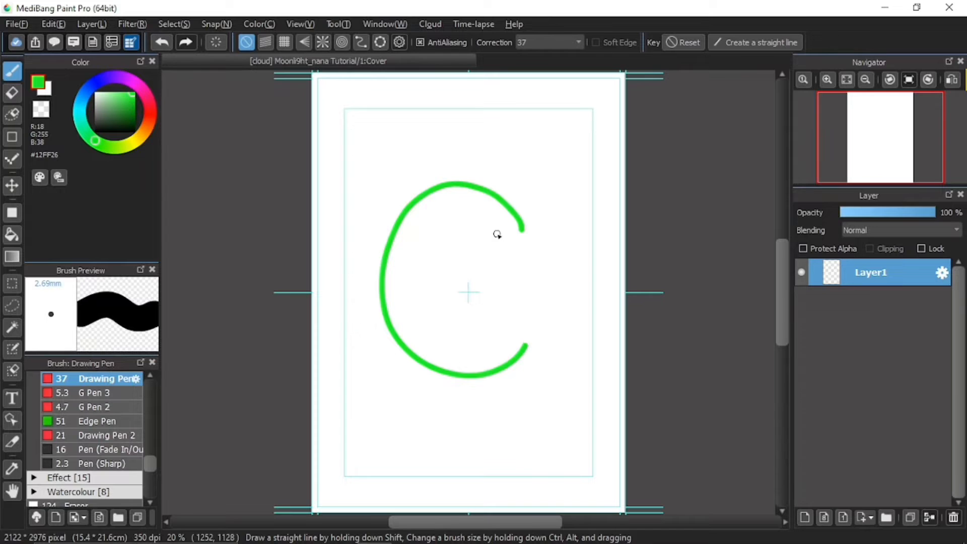
pyautogui.moveTo(517, 230)
pyautogui.mouseDown()
pyautogui.moveTo(449, 183)
pyautogui.moveTo(398, 226)
pyautogui.moveTo(396, 320)
pyautogui.moveTo(465, 379)
pyautogui.moveTo(535, 348)
pyautogui.mouseUp()
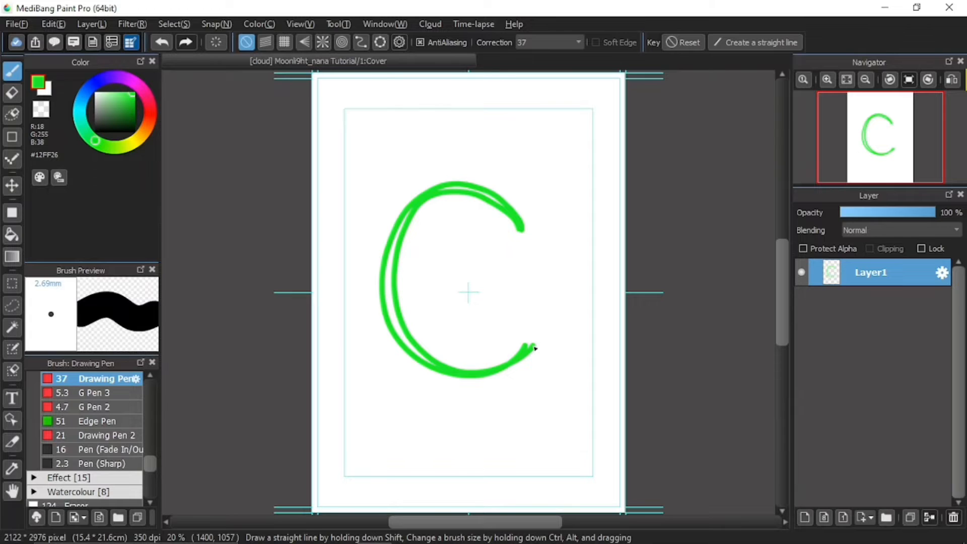
pyautogui.hotkey('ctrl', 's')
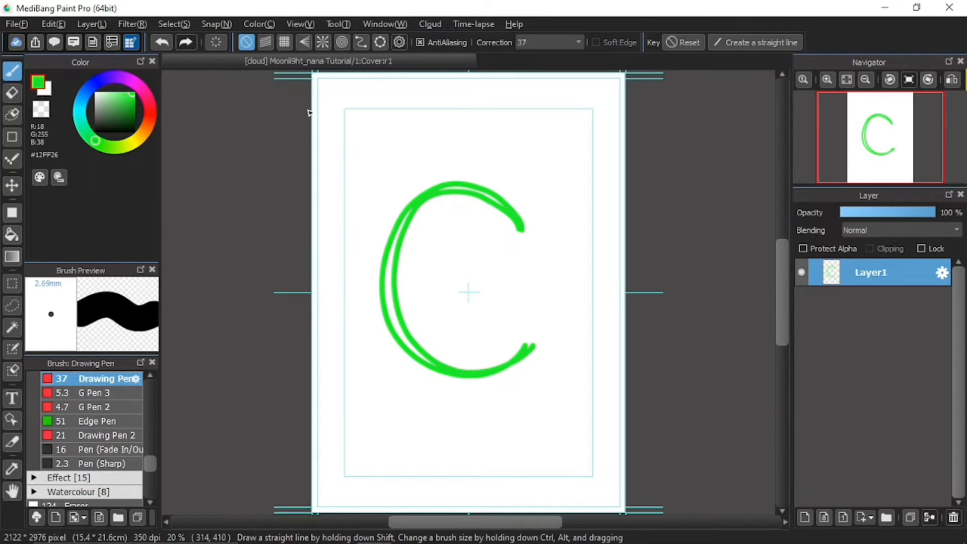
# - Refresh the manga project's page list and open page 2 alongside the cover
pyautogui.click(134, 44)
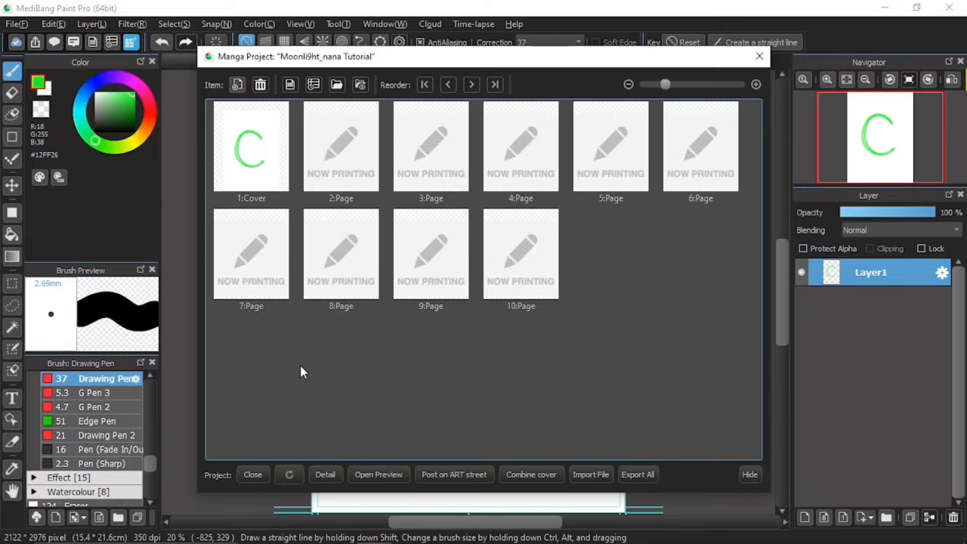
pyautogui.click(293, 477)
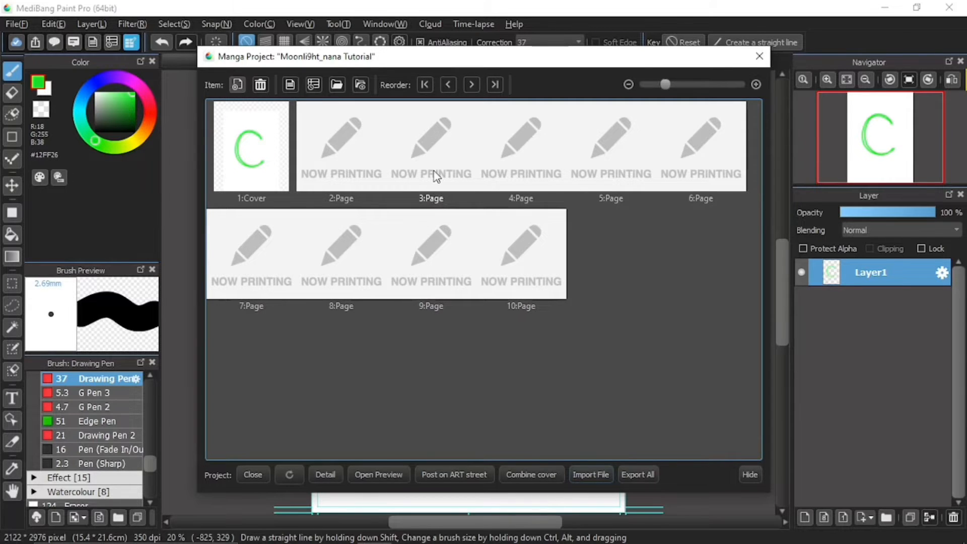
pyautogui.click(342, 162)
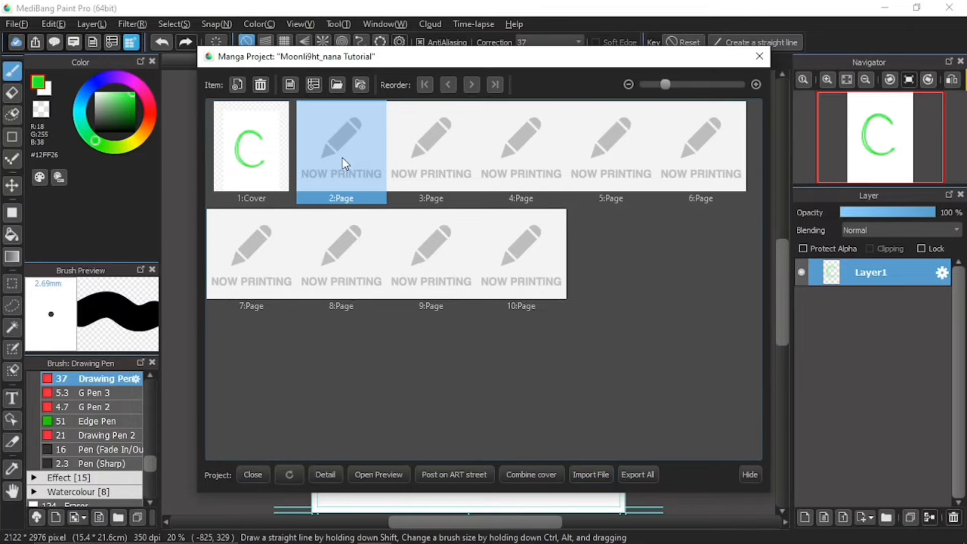
pyautogui.doubleClick(344, 162)
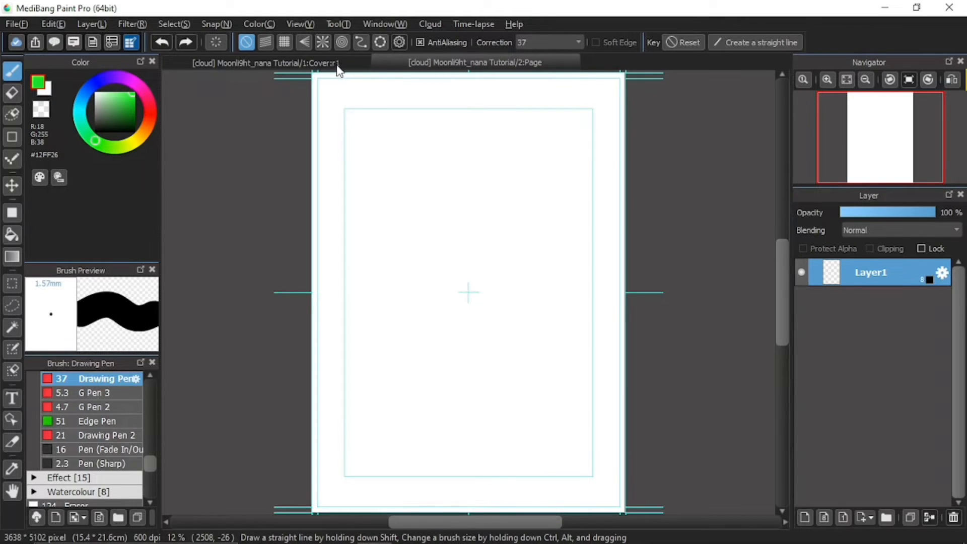
pyautogui.click(341, 65)
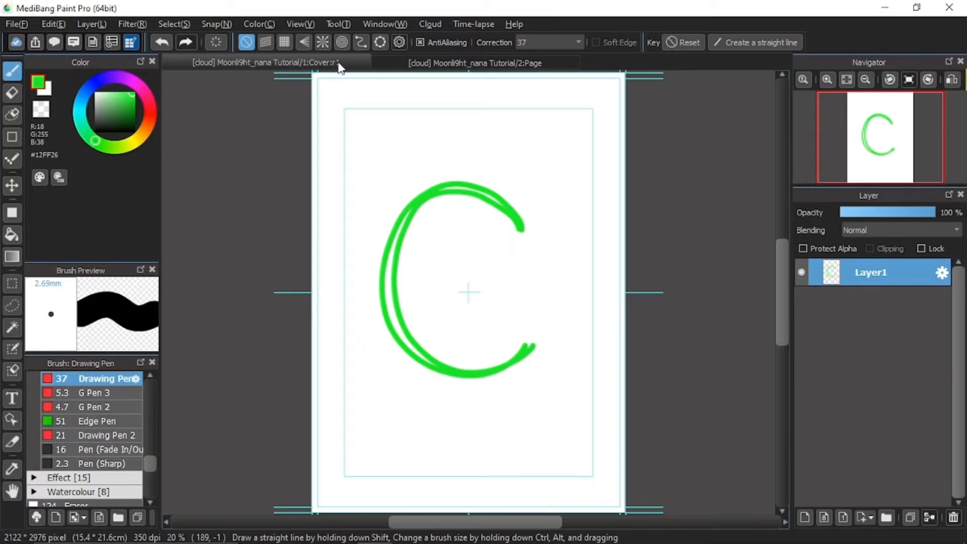
pyautogui.click(449, 66)
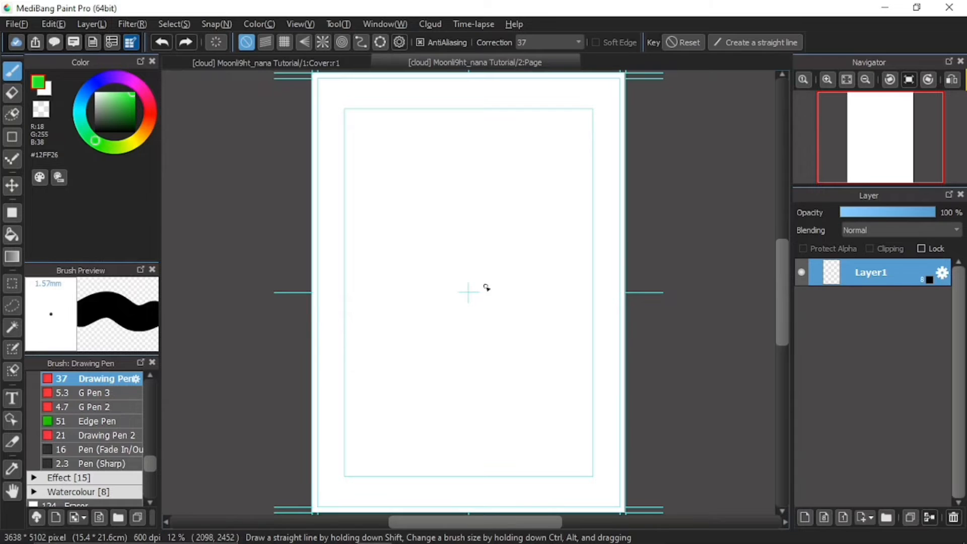
# - Sketch a large numeral 1 with repeated straight strokes and a base line on page 2, and save the page
pyautogui.moveTo(410, 219); pyautogui.dragTo(496, 151)
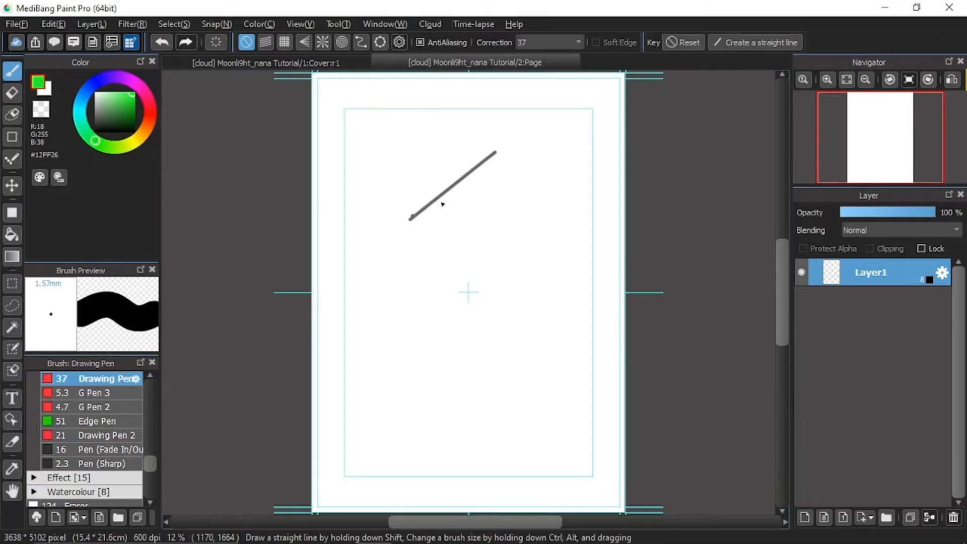
pyautogui.moveTo(443, 204)
pyautogui.mouseDown()
pyautogui.moveTo(500, 158)
pyautogui.moveTo(483, 360)
pyautogui.mouseUp()
pyautogui.moveTo(509, 157); pyautogui.dragTo(499, 408)
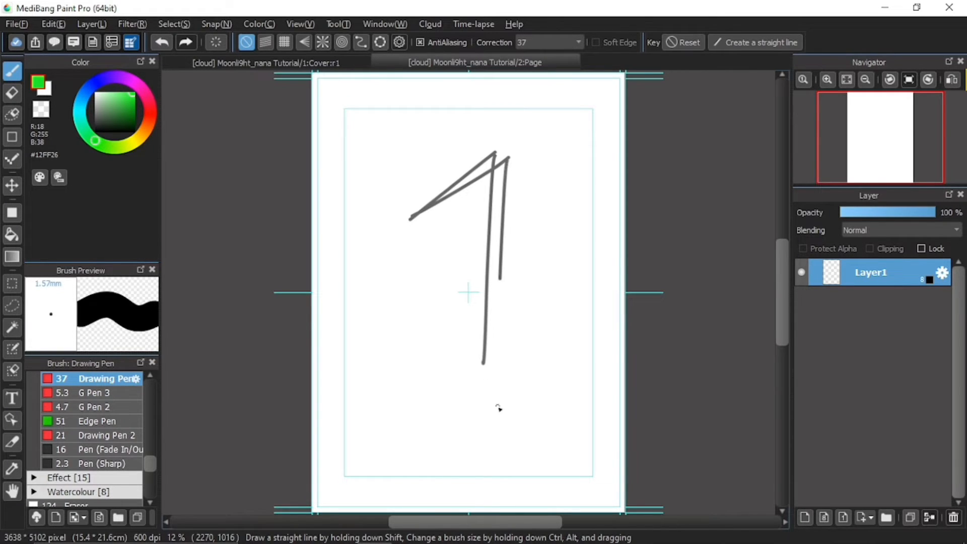
pyautogui.moveTo(413, 389); pyautogui.dragTo(565, 390)
pyautogui.moveTo(419, 402); pyautogui.dragTo(546, 406)
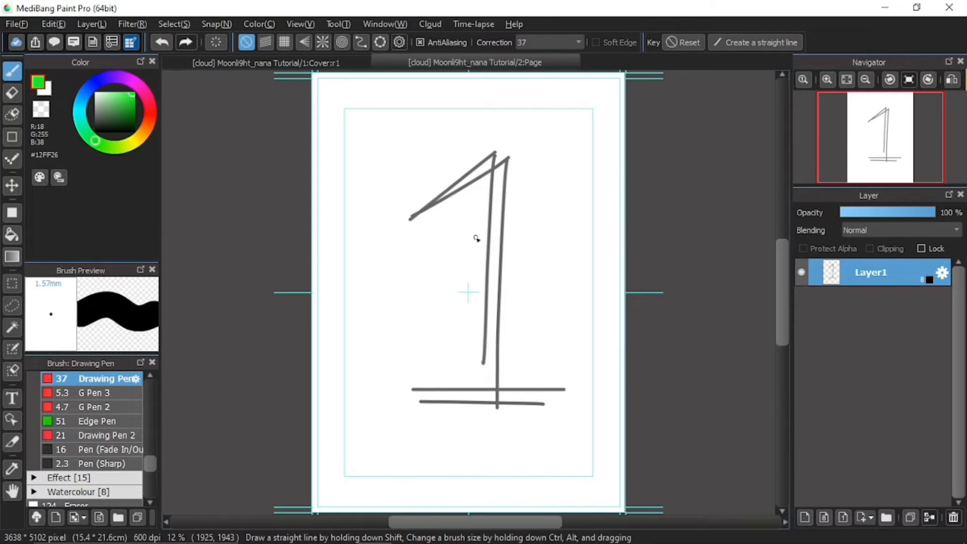
pyautogui.moveTo(505, 157); pyautogui.dragTo(397, 222)
pyautogui.moveTo(504, 159); pyautogui.dragTo(413, 220)
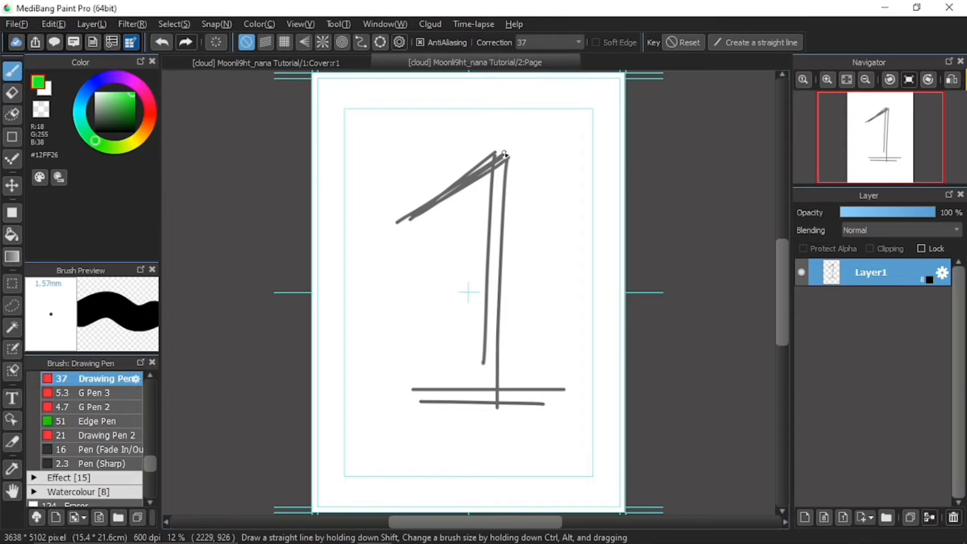
pyautogui.moveTo(506, 156); pyautogui.dragTo(493, 431)
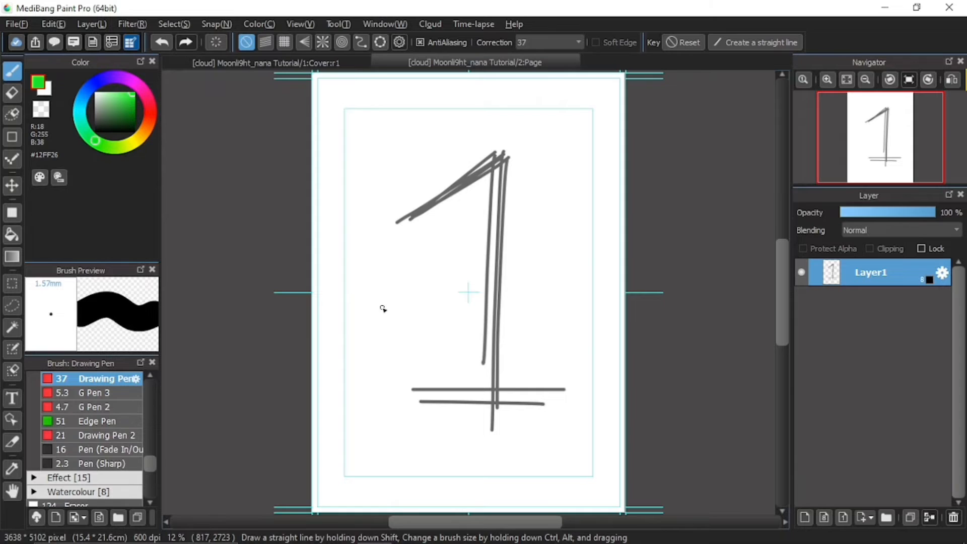
pyautogui.moveTo(412, 397); pyautogui.dragTo(573, 398)
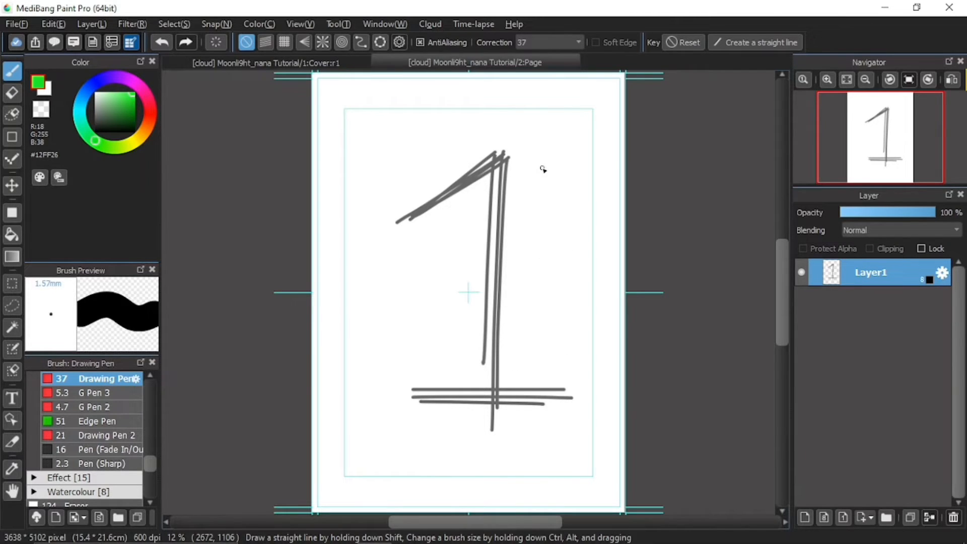
pyautogui.click(280, 60)
pyautogui.hotkey('ctrl', 's')
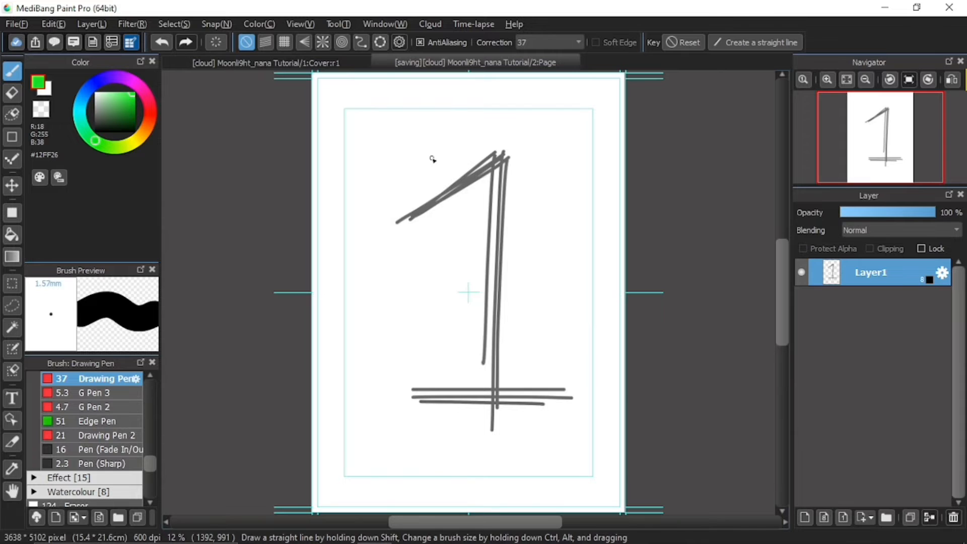
# - Open page 3 from the manga project and sketch a large numeral 2 with overlapping strokes
pyautogui.click(134, 43)
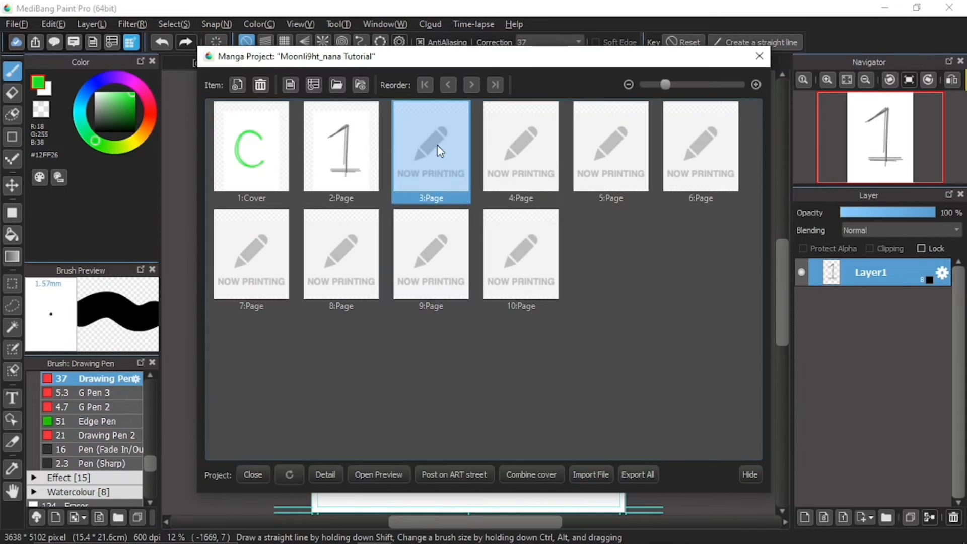
pyautogui.doubleClick(432, 151)
pyautogui.moveTo(405, 214)
pyautogui.mouseDown()
pyautogui.moveTo(511, 183)
pyautogui.moveTo(464, 390)
pyautogui.mouseUp()
pyautogui.moveTo(543, 394); pyautogui.dragTo(550, 394)
pyautogui.moveTo(559, 398)
pyautogui.mouseDown()
pyautogui.moveTo(370, 398)
pyautogui.moveTo(561, 398)
pyautogui.mouseUp()
pyautogui.moveTo(409, 228)
pyautogui.mouseDown()
pyautogui.moveTo(469, 161)
pyautogui.moveTo(444, 313)
pyautogui.mouseUp()
pyautogui.hotkey('ctrl', 'z')
pyautogui.moveTo(401, 225)
pyautogui.mouseDown()
pyautogui.moveTo(417, 208)
pyautogui.moveTo(369, 413)
pyautogui.moveTo(405, 381)
pyautogui.moveTo(387, 409)
pyautogui.mouseUp()
# - Open page 4 from the manga project and sketch a large numeral 3 with overlapping strokes
pyautogui.click(131, 42)
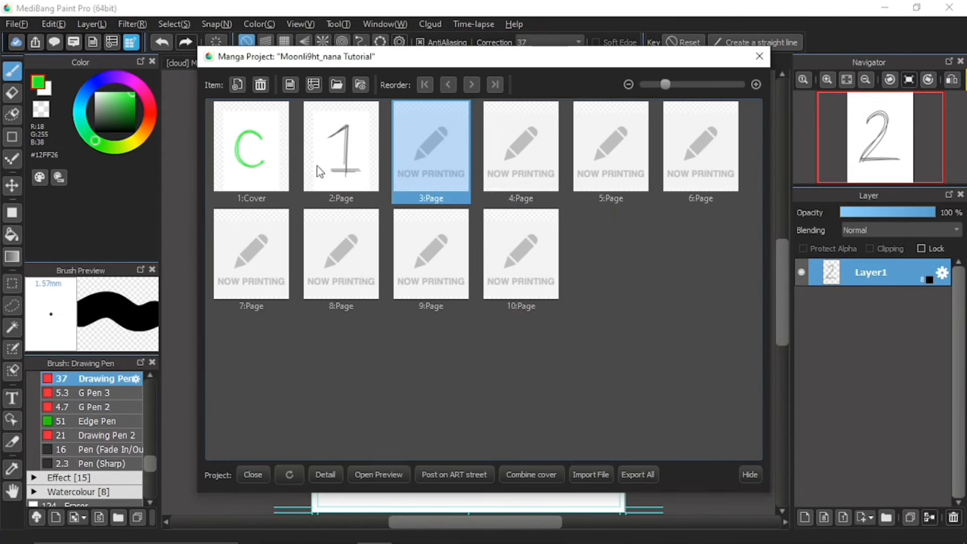
pyautogui.doubleClick(518, 151)
pyautogui.moveTo(403, 154); pyautogui.dragTo(517, 166)
pyautogui.moveTo(518, 167); pyautogui.dragTo(463, 229)
pyautogui.moveTo(391, 161); pyautogui.dragTo(542, 171)
pyautogui.moveTo(533, 172); pyautogui.dragTo(464, 242)
pyautogui.moveTo(388, 170); pyautogui.dragTo(544, 167)
pyautogui.moveTo(536, 170)
pyautogui.mouseDown()
pyautogui.moveTo(421, 278)
pyautogui.moveTo(392, 428)
pyautogui.mouseUp()
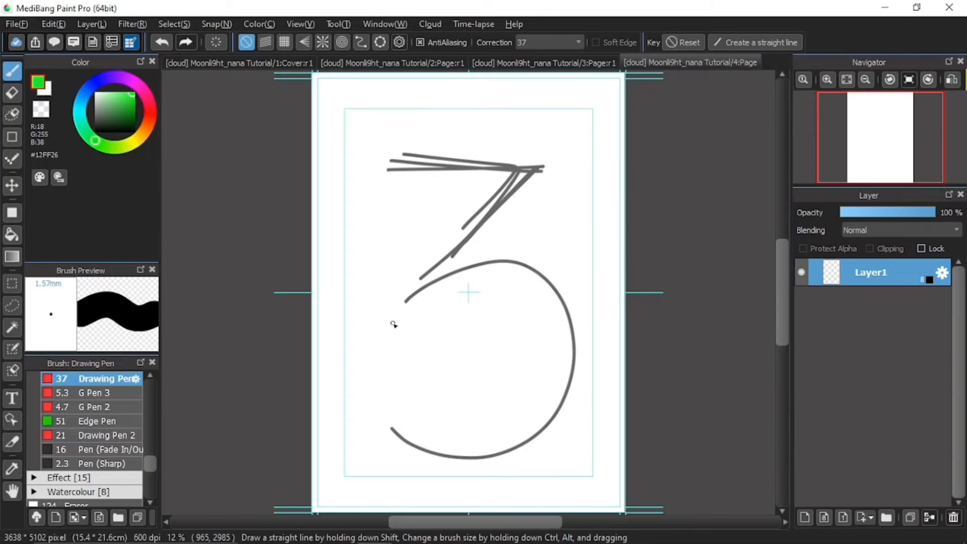
pyautogui.moveTo(399, 305)
pyautogui.mouseDown()
pyautogui.moveTo(425, 429)
pyautogui.moveTo(413, 421)
pyautogui.mouseUp()
pyautogui.moveTo(413, 298)
pyautogui.mouseDown()
pyautogui.moveTo(575, 363)
pyautogui.moveTo(406, 434)
pyautogui.mouseUp()
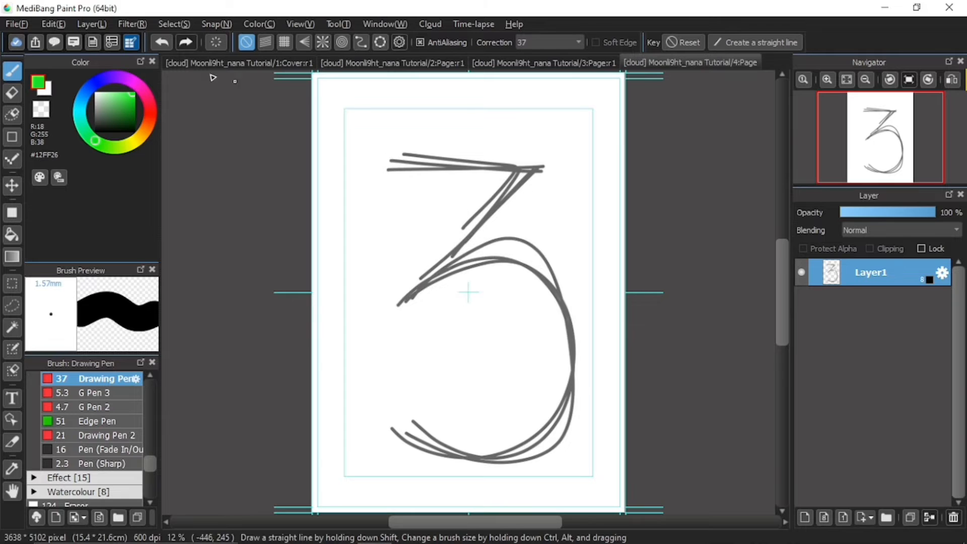
# - Move the page showing the numeral 3 to the front of the manga project
pyautogui.click(131, 42)
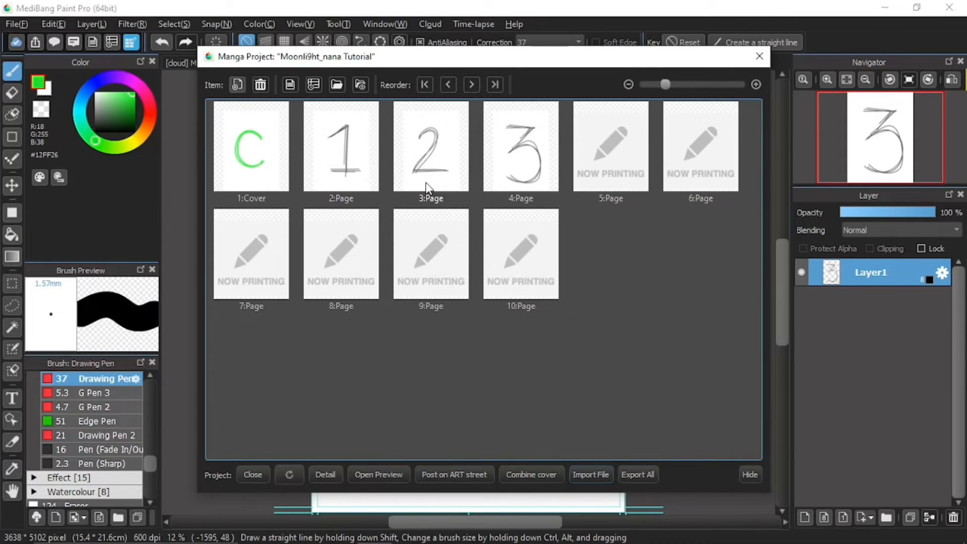
pyautogui.click(526, 168)
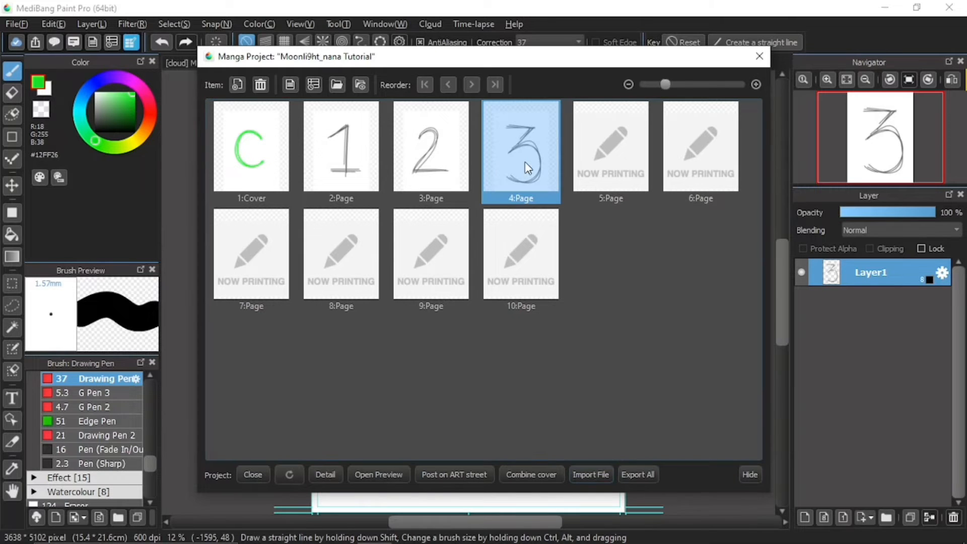
pyautogui.rightClick(527, 167)
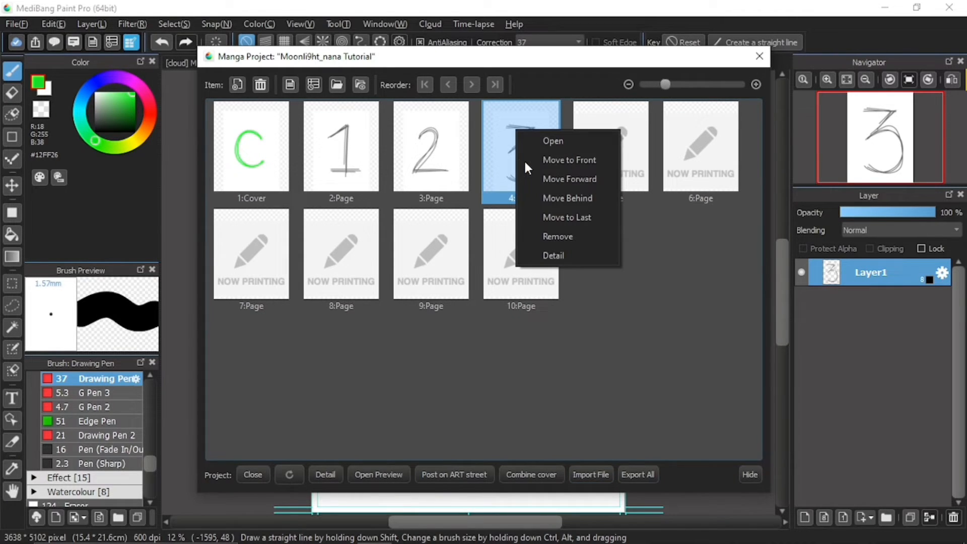
pyautogui.click(607, 159)
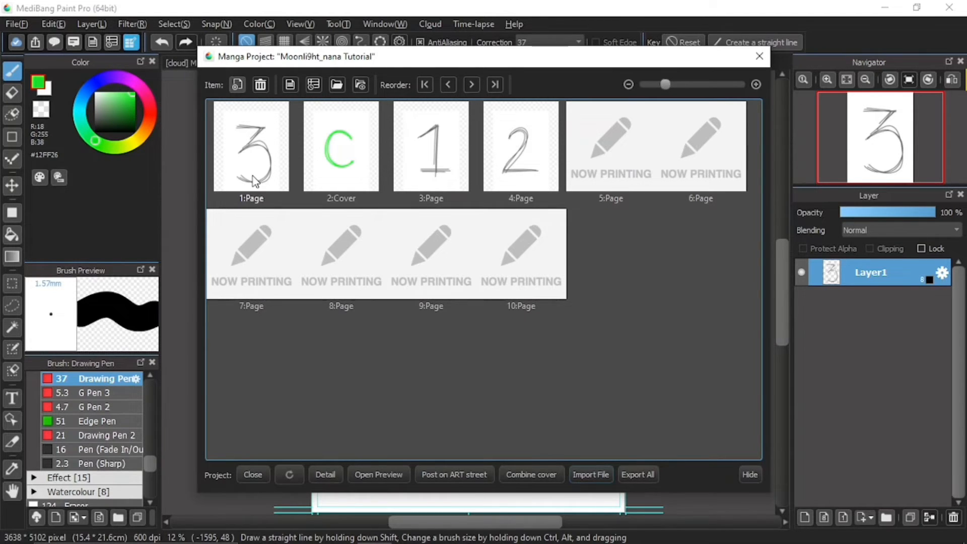
# - Move the page showing the numeral 1 forward by one position, ahead of the cover
pyautogui.click(452, 157)
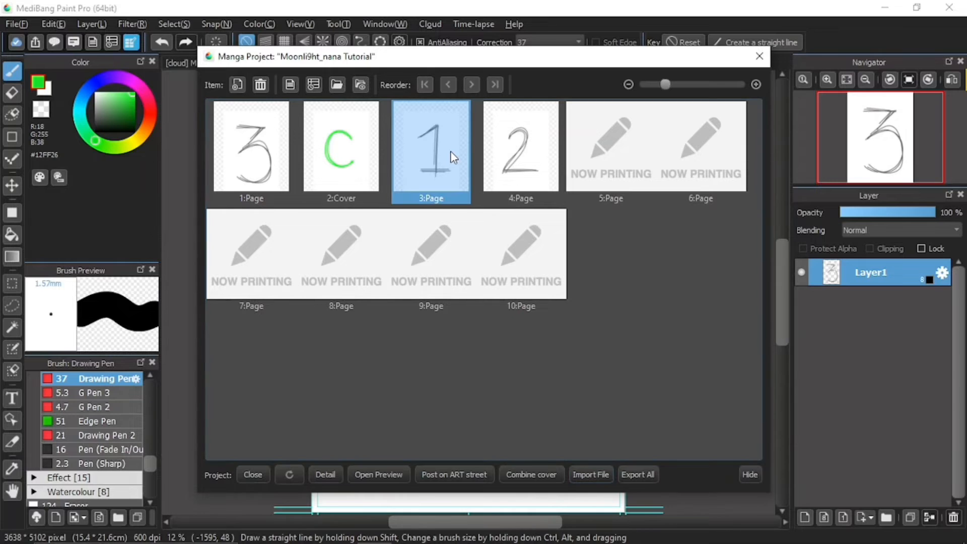
pyautogui.rightClick(453, 151)
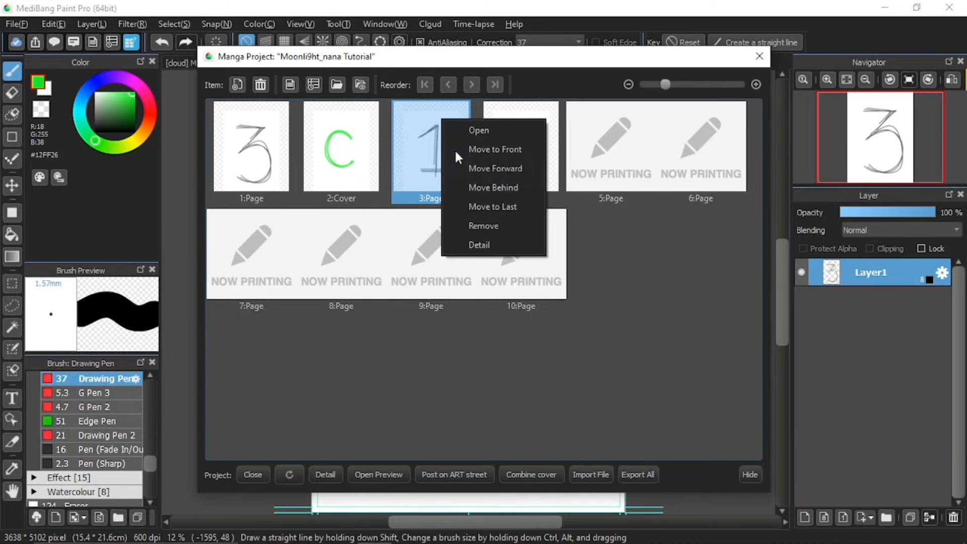
pyautogui.click(533, 170)
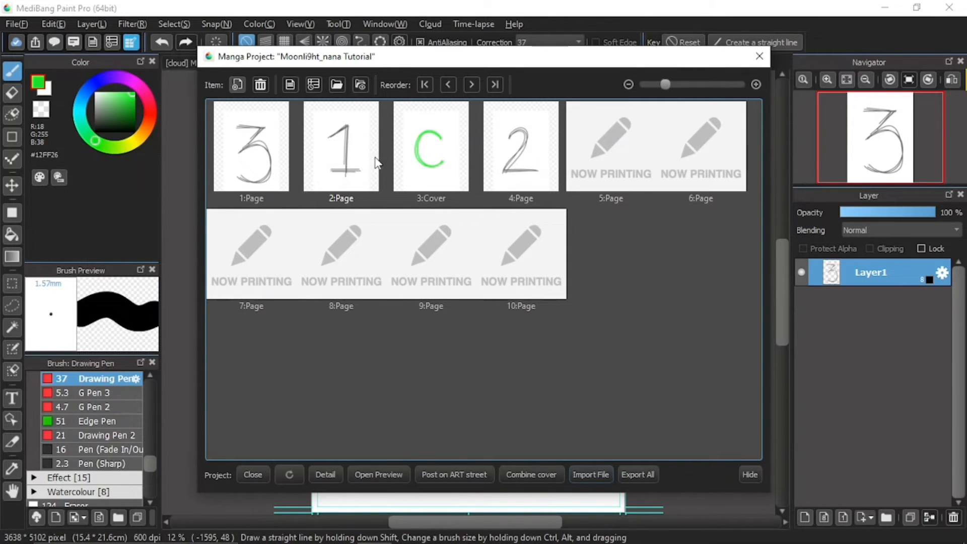
# - Move the cover page back by one position, behind the page showing the numeral 2
pyautogui.click(427, 139)
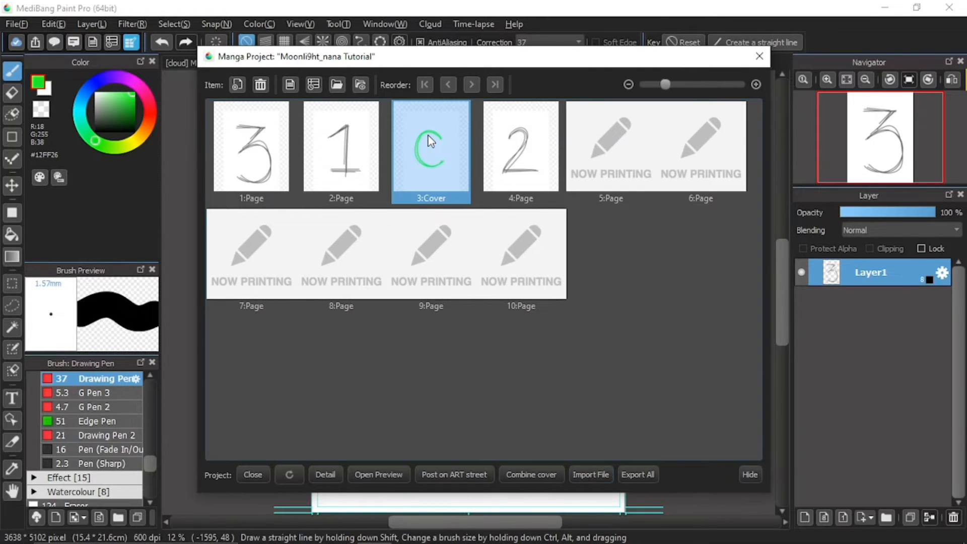
pyautogui.rightClick(429, 140)
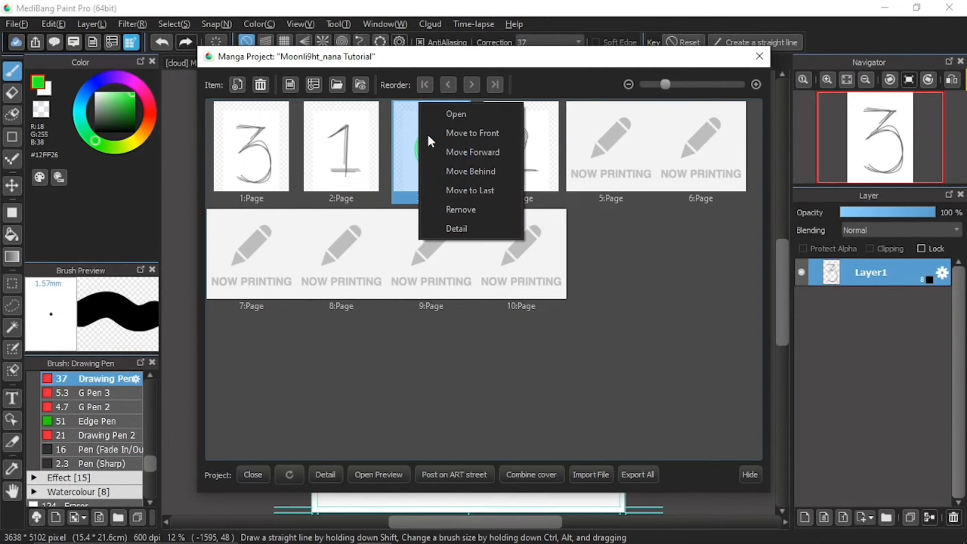
pyautogui.click(507, 172)
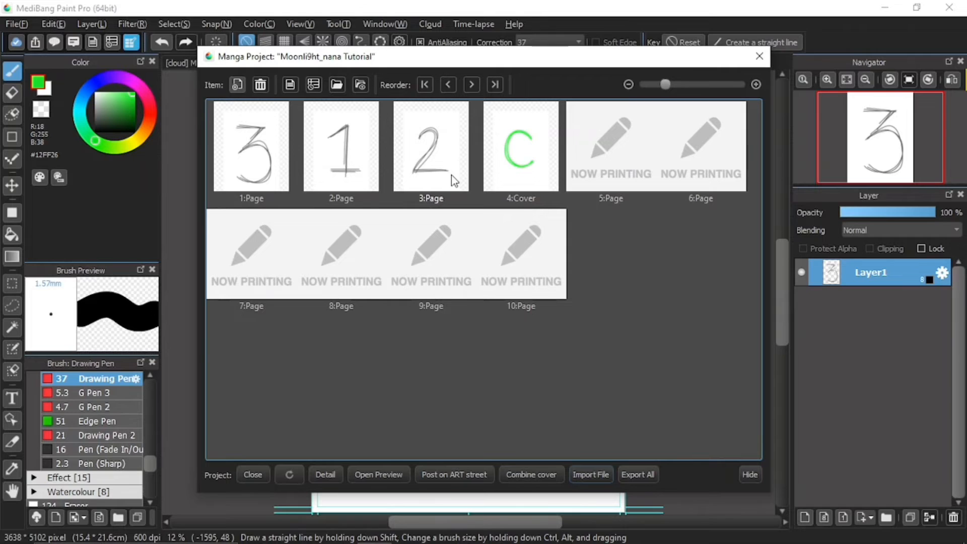
# - Move the page showing the numeral 2 to the last position in the manga project
pyautogui.click(430, 162)
pyautogui.rightClick(431, 162)
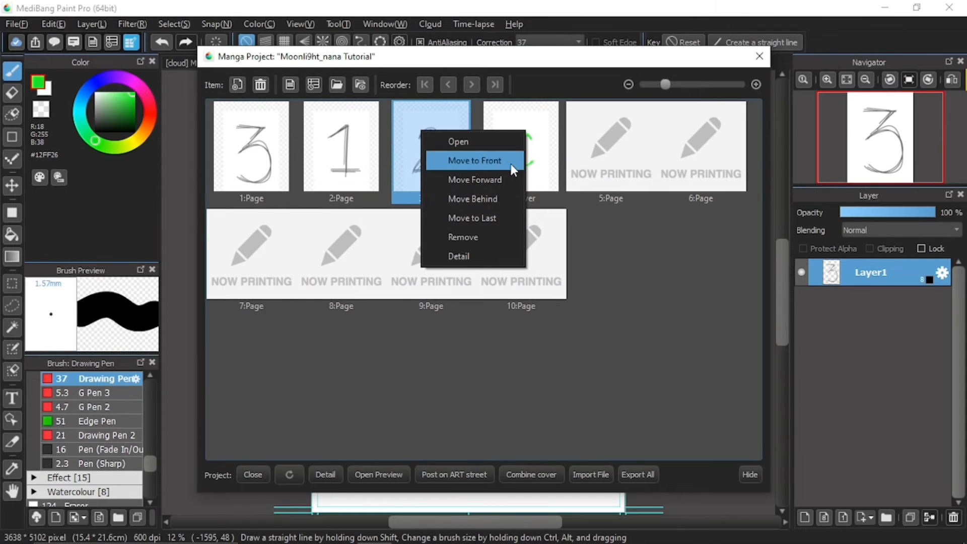
pyautogui.click(509, 220)
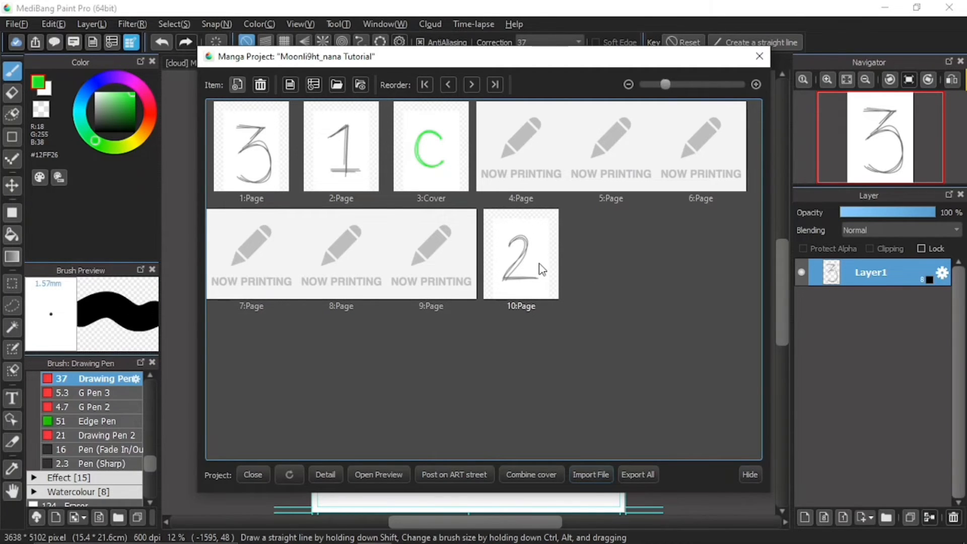
# - Remove the blank page 5 from the manga project and confirm its permanent deletion
pyautogui.rightClick(605, 162)
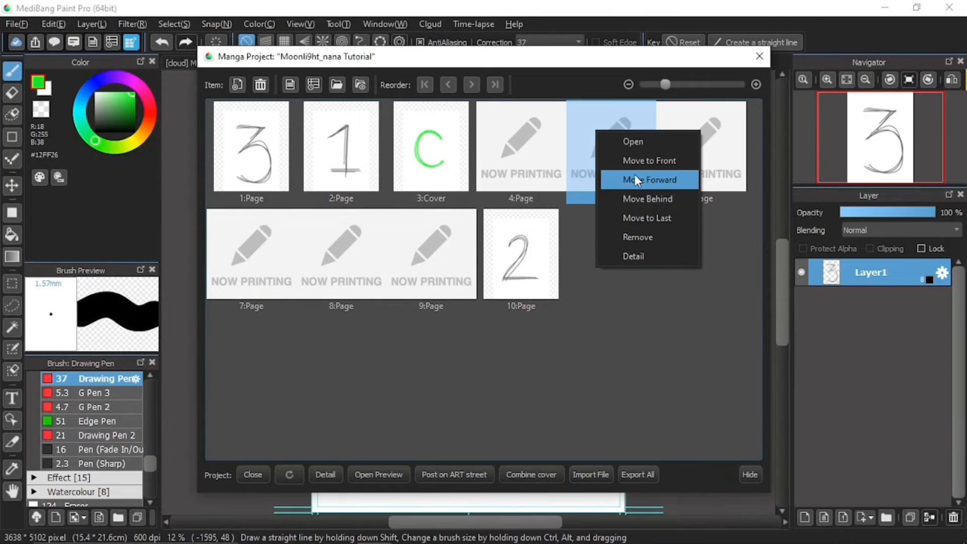
pyautogui.click(678, 237)
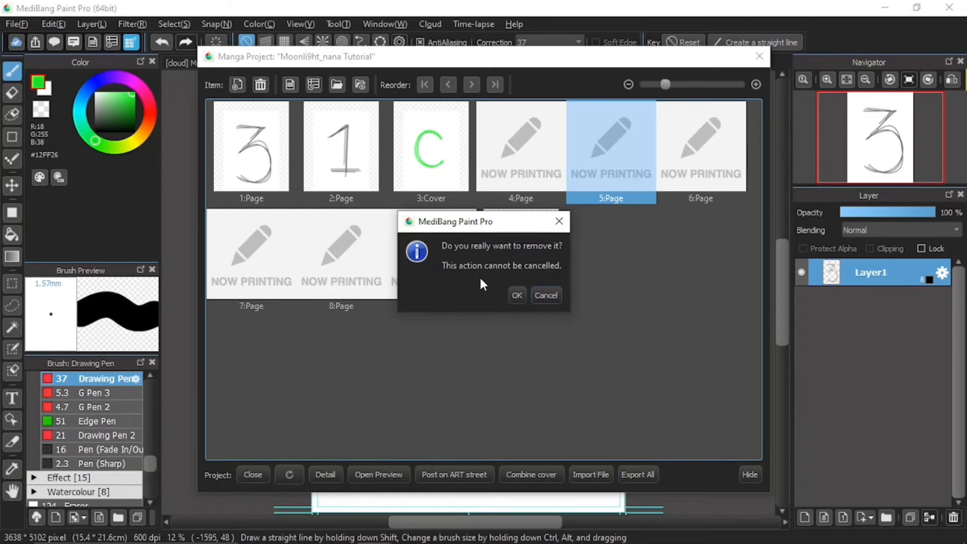
pyautogui.click(516, 292)
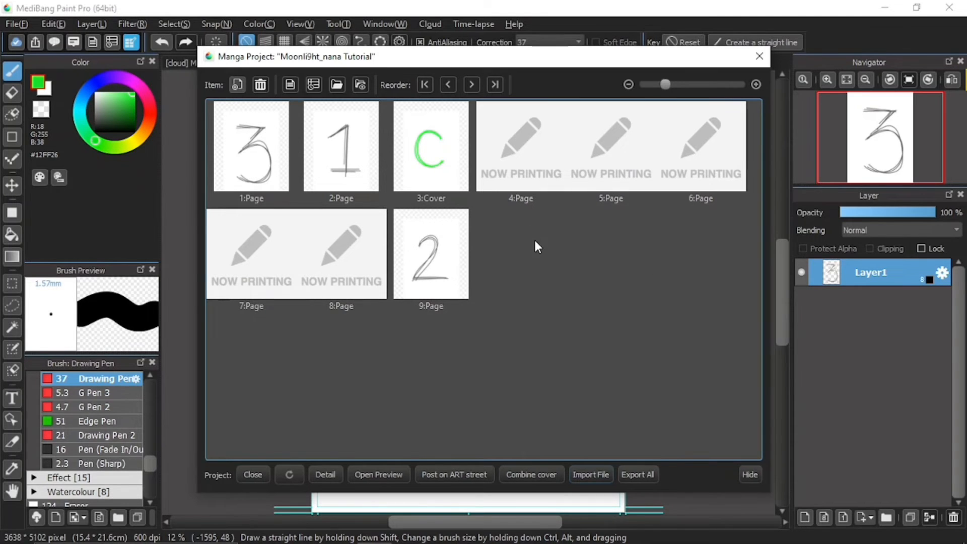
# - Review the details of the page showing the numeral 1, including the manga item type options, keeping the type as Page
pyautogui.rightClick(334, 99)
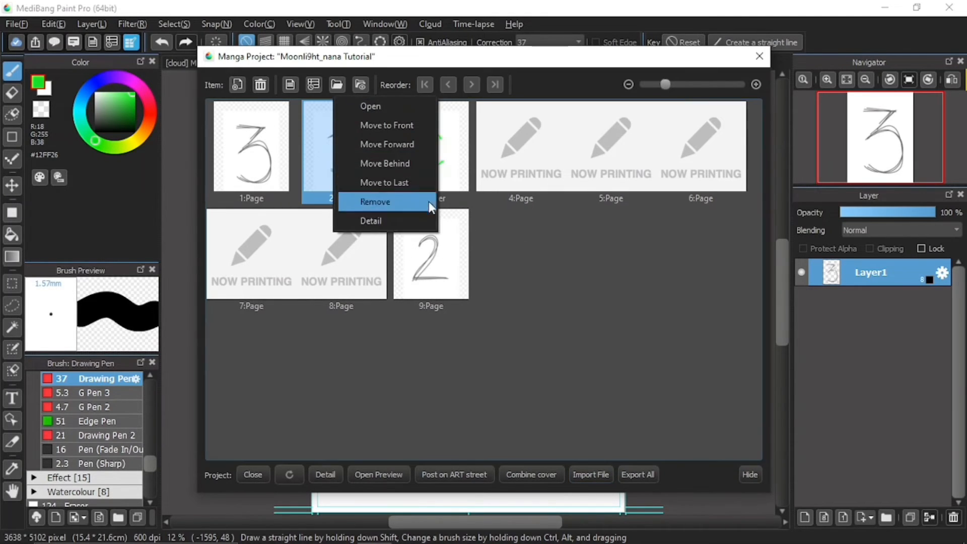
pyautogui.click(411, 223)
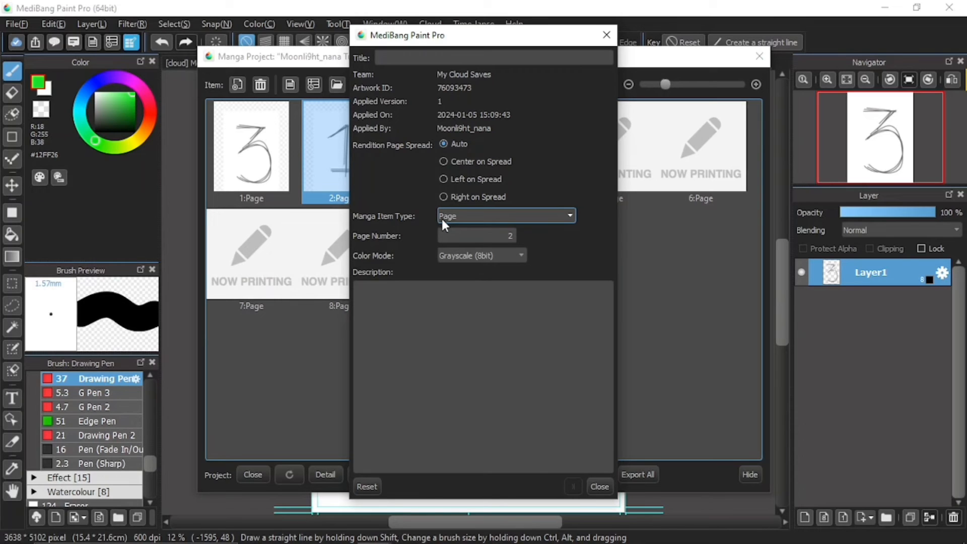
pyautogui.click(472, 222)
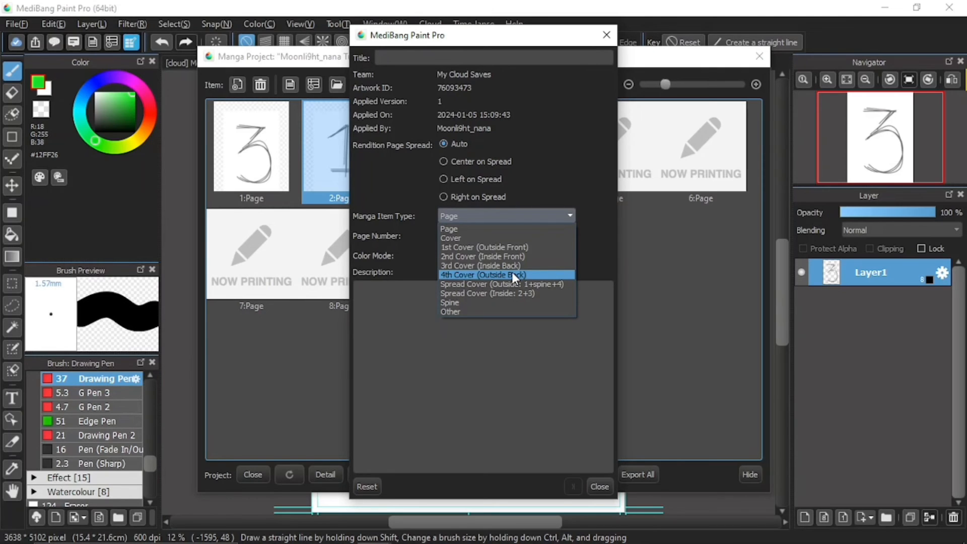
pyautogui.click(511, 230)
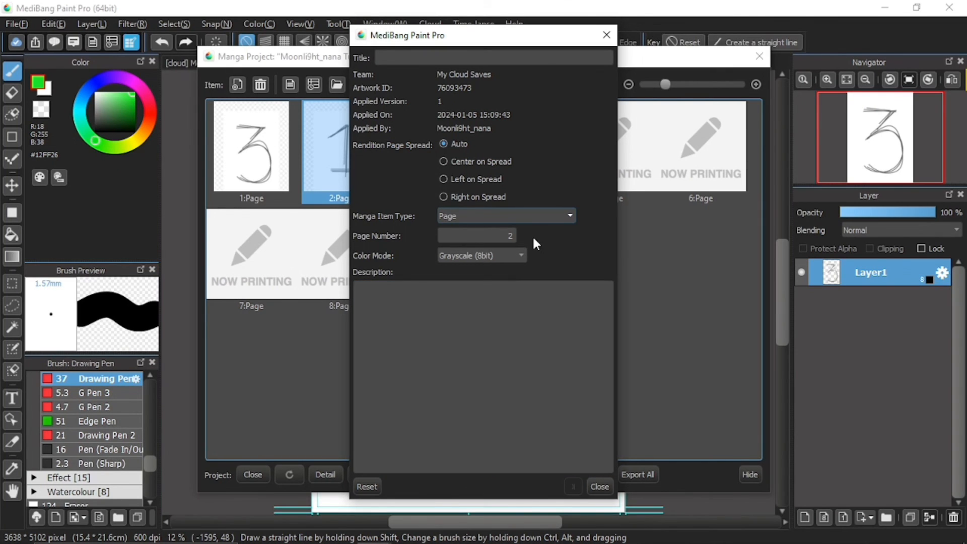
pyautogui.click(604, 484)
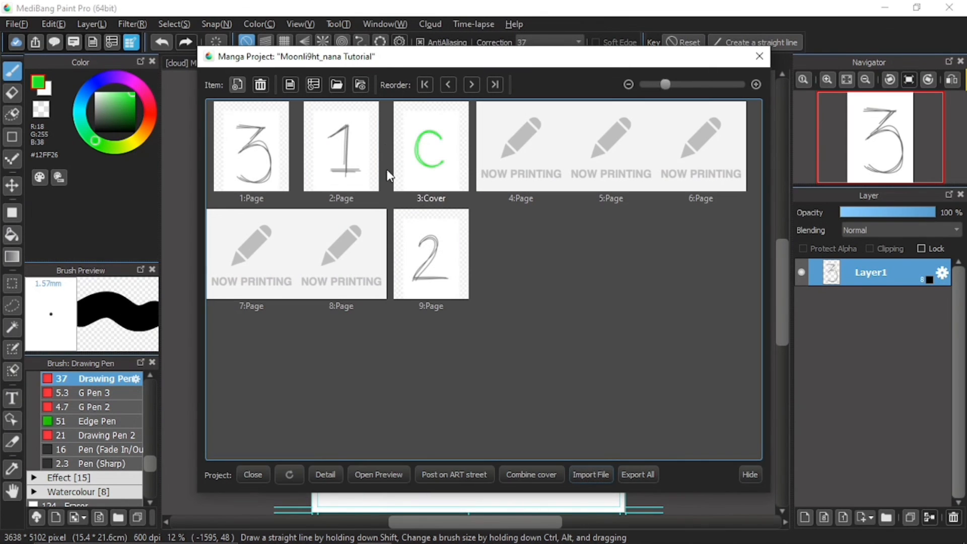
pyautogui.rightClick(403, 128)
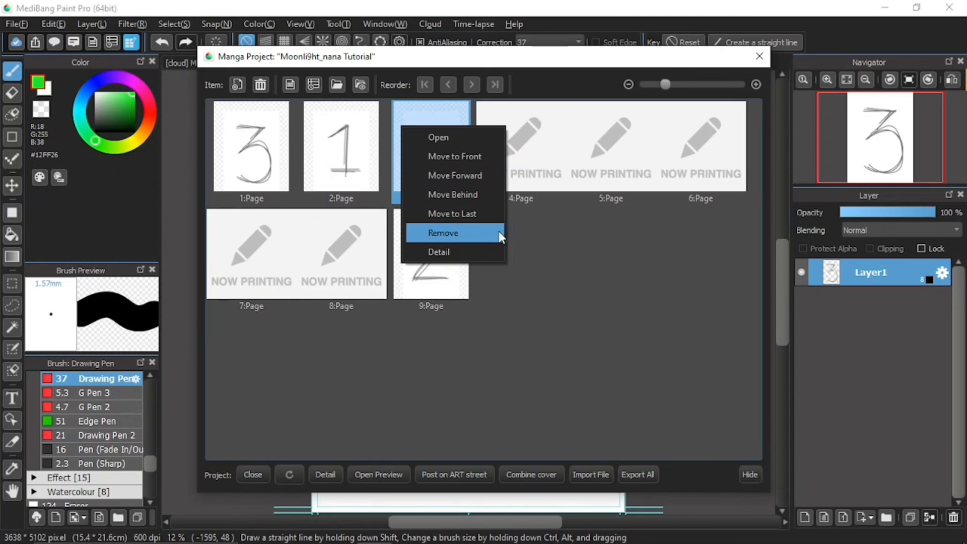
pyautogui.click(595, 300)
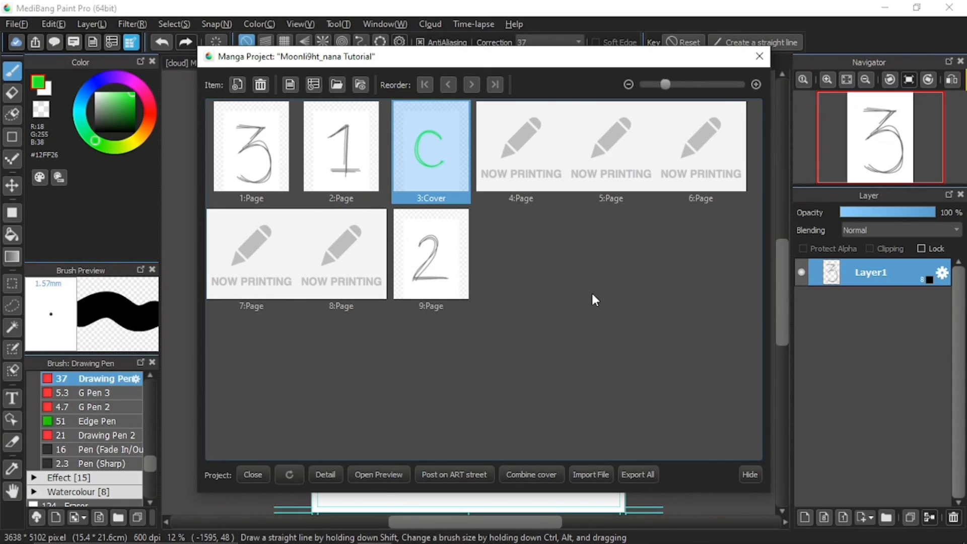